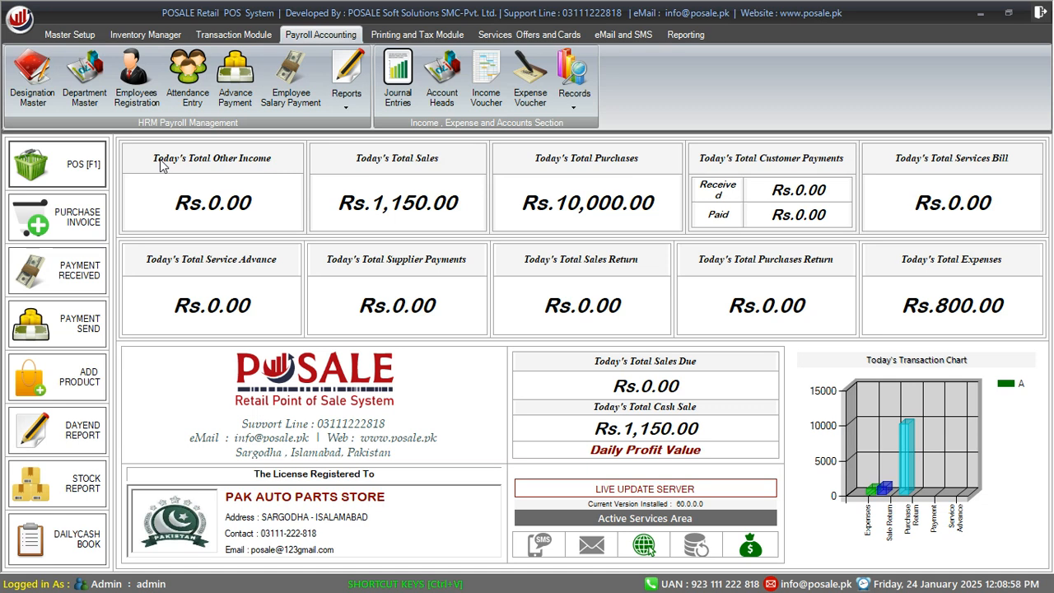
Step: Load the listed employee's existing record from the employee list into the Employee Registration Form
click(138, 103)
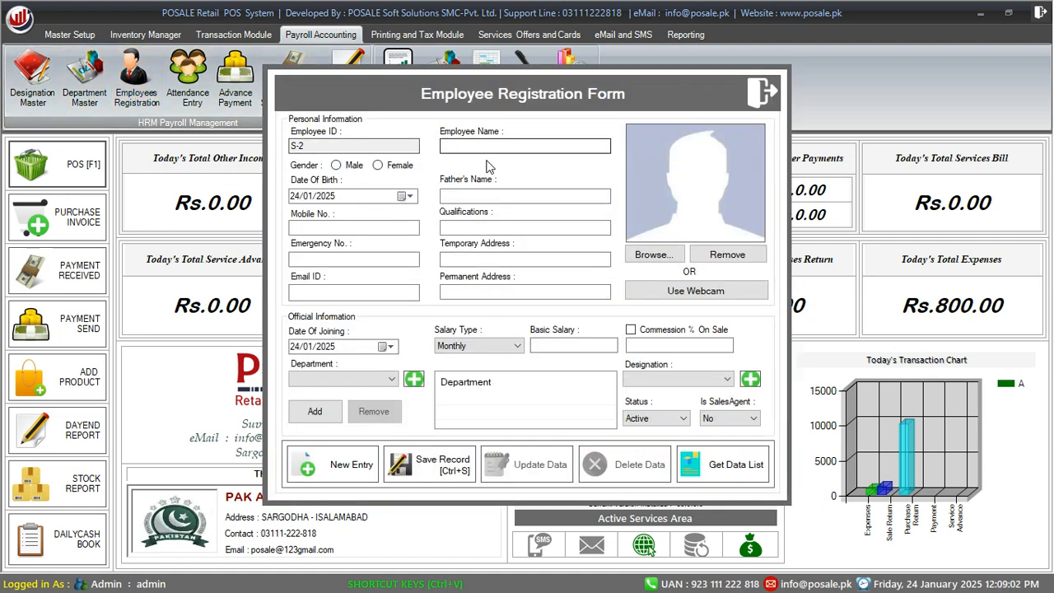
click(713, 465)
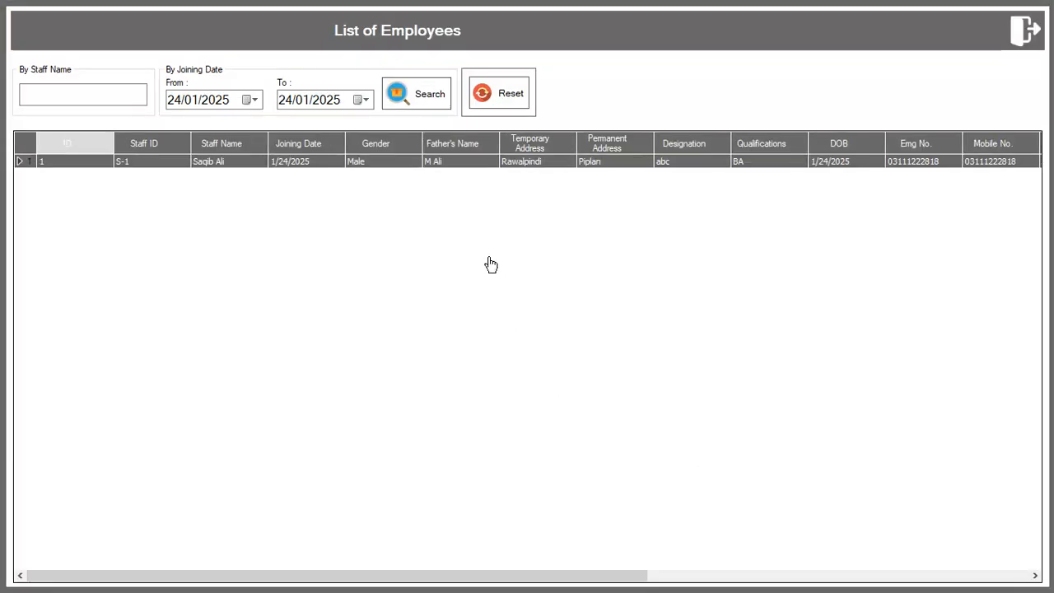
double_click(453, 164)
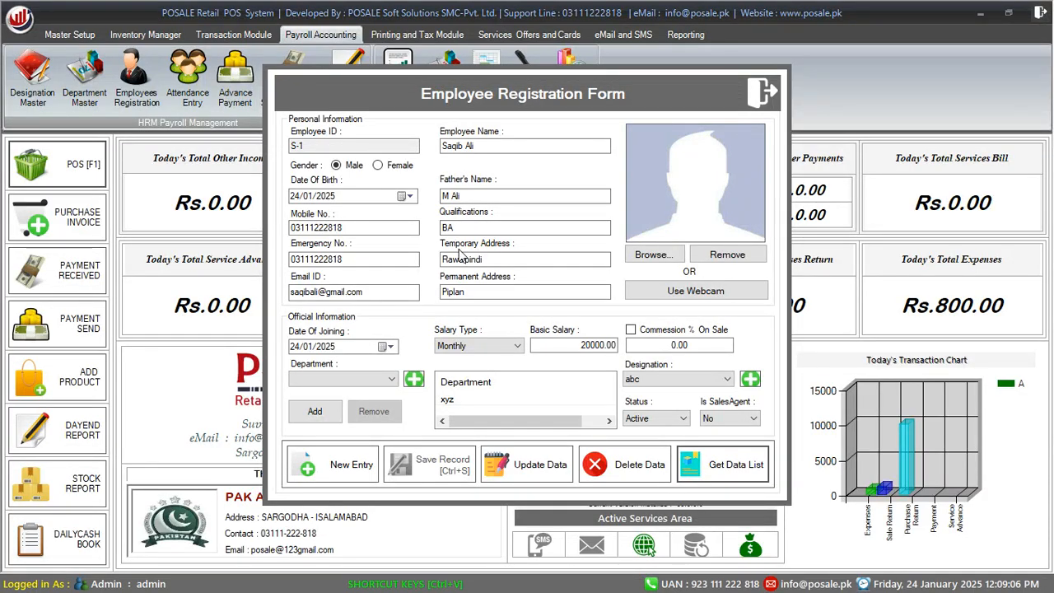
drag(486, 145, 429, 146)
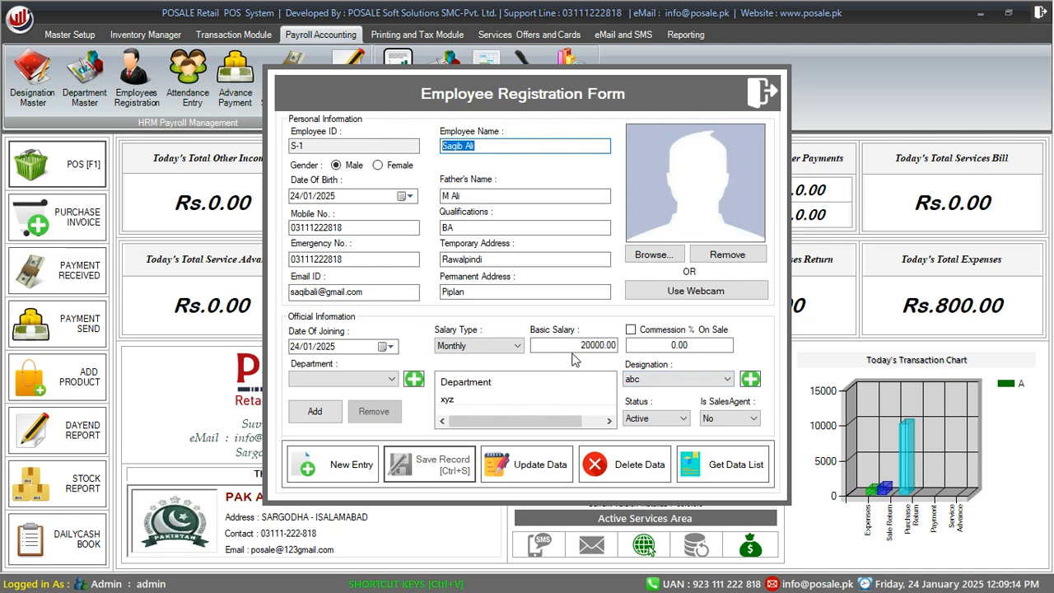
Step: Update the employee's record with salary type Monthly and Is SalesAgent No, and close the registration form
click(485, 348)
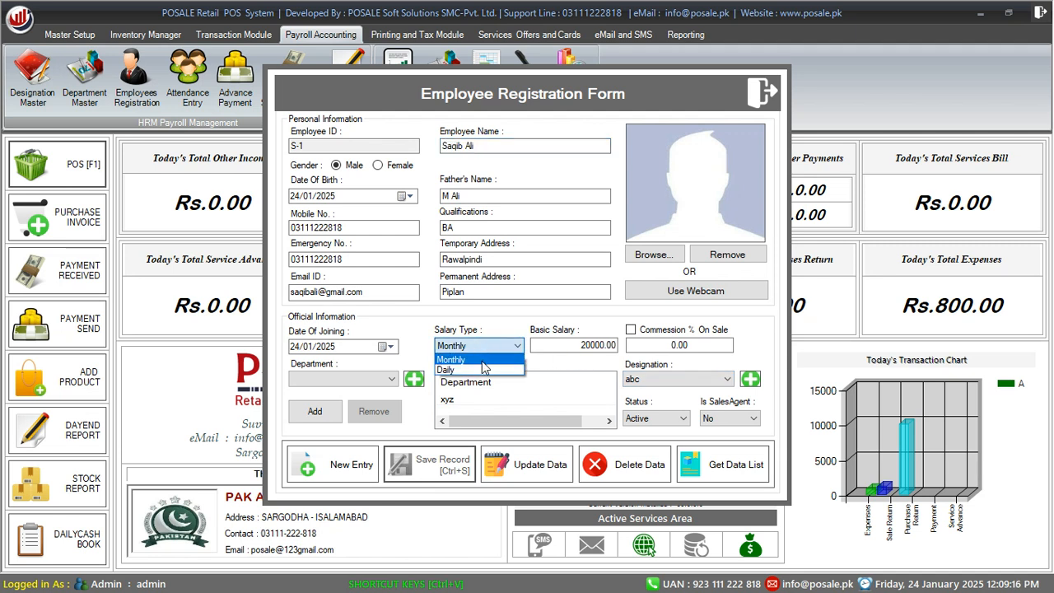
click(485, 360)
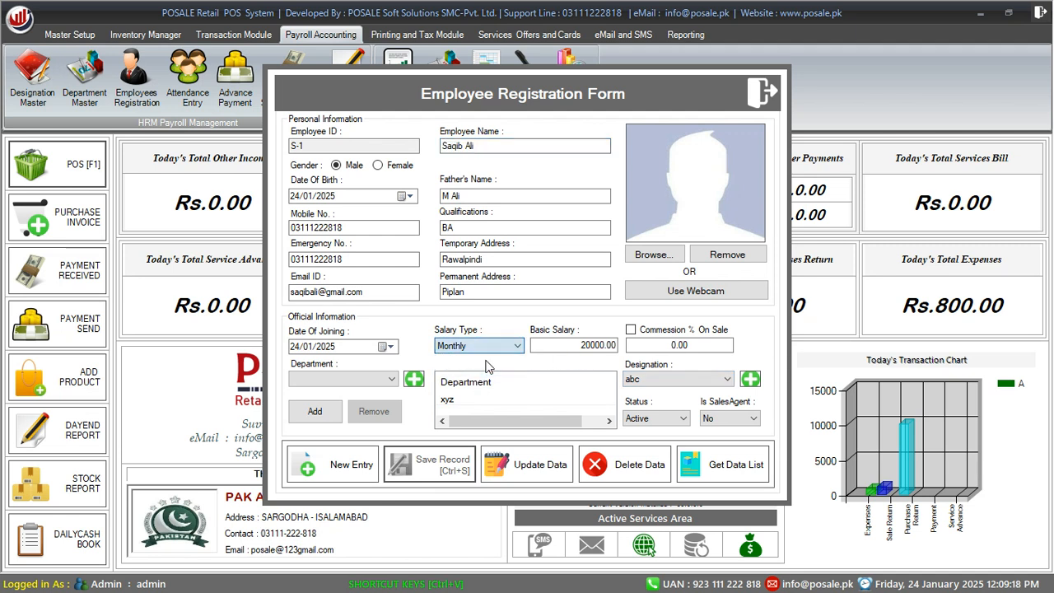
click(686, 342)
click(687, 343)
drag(666, 349, 728, 349)
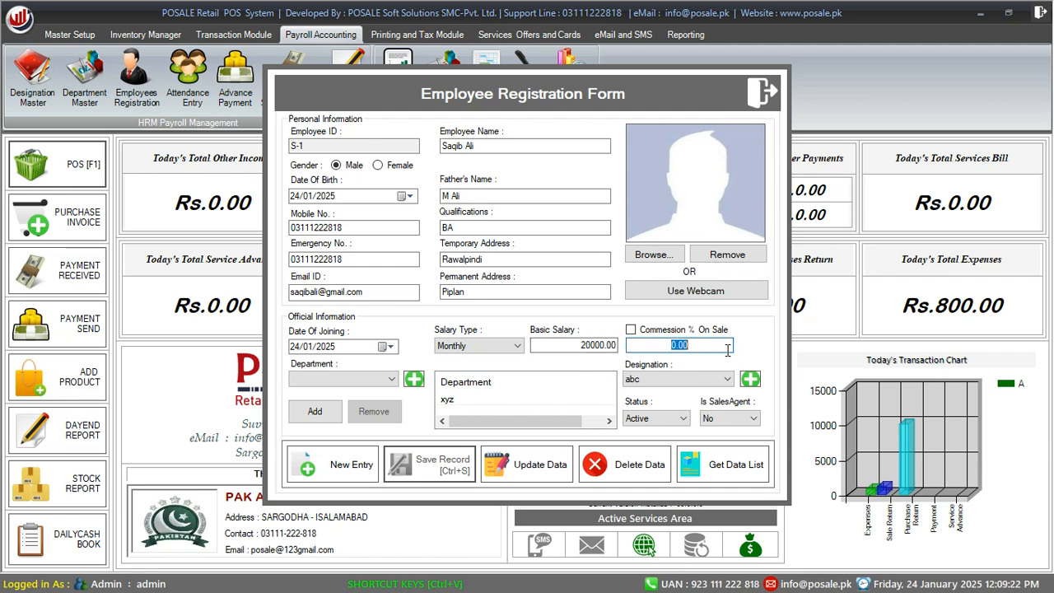
click(719, 420)
click(716, 422)
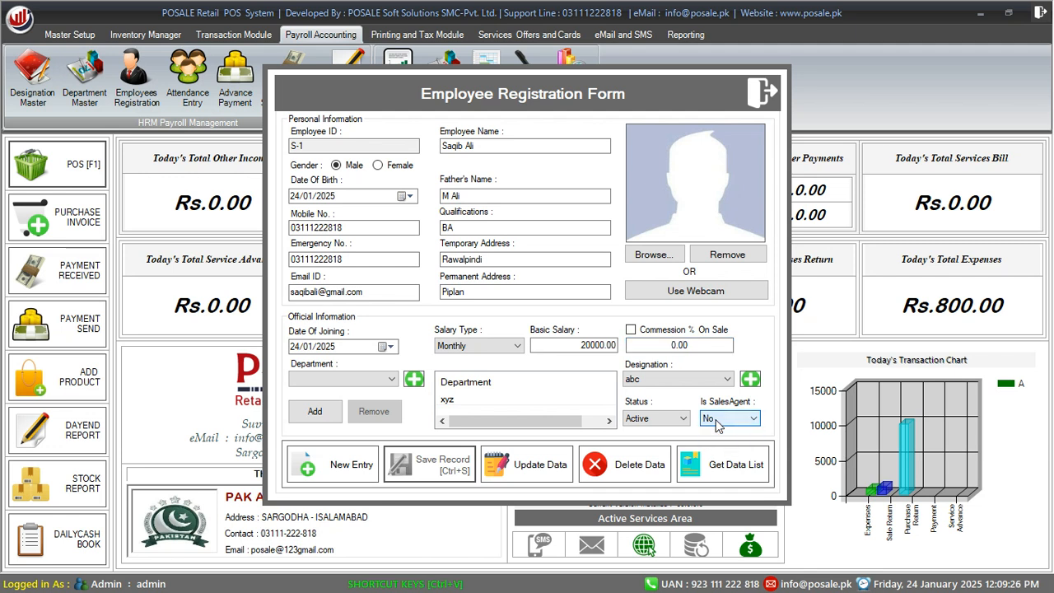
click(530, 464)
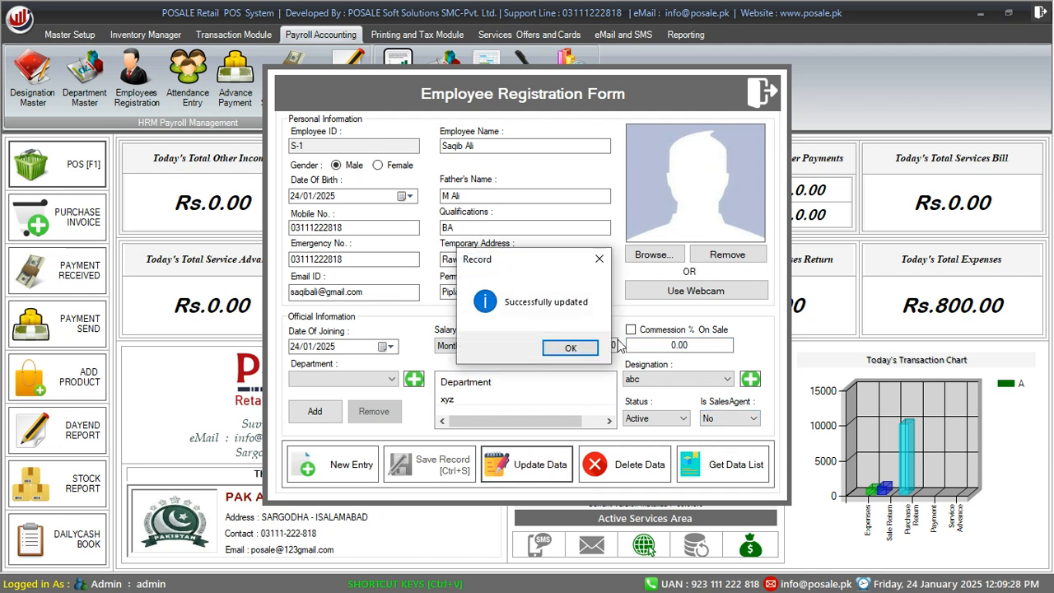
click(571, 347)
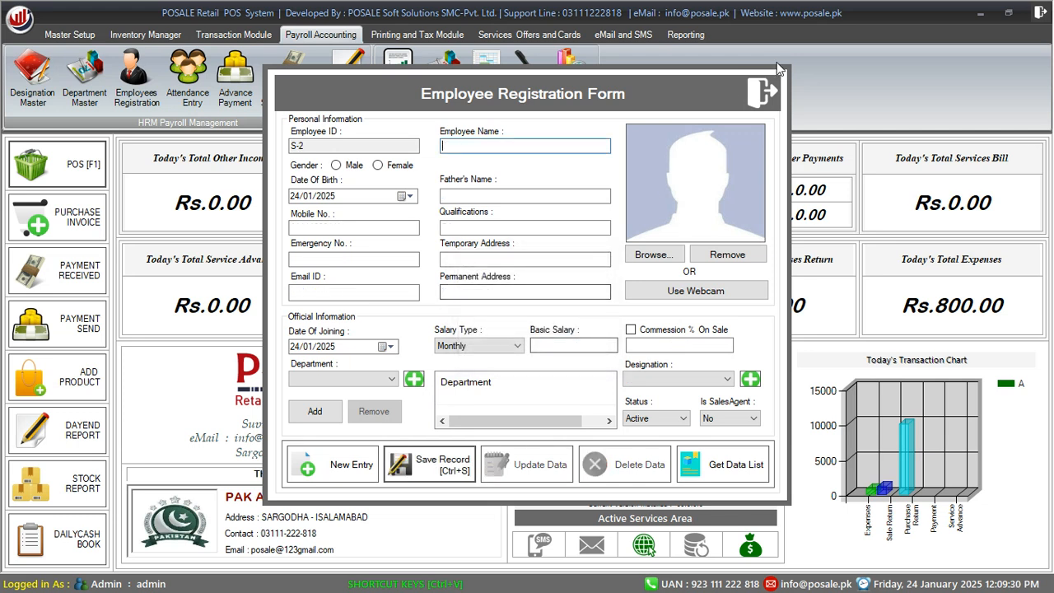
click(760, 94)
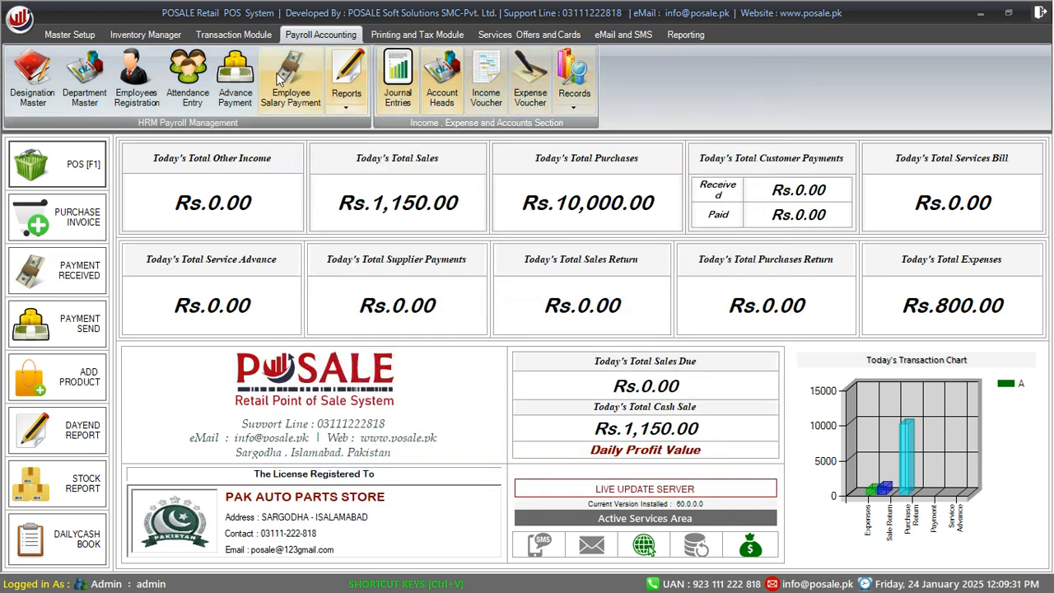
Step: Select the employee in Attendance Entry and review the list of saved attendance entries
click(182, 79)
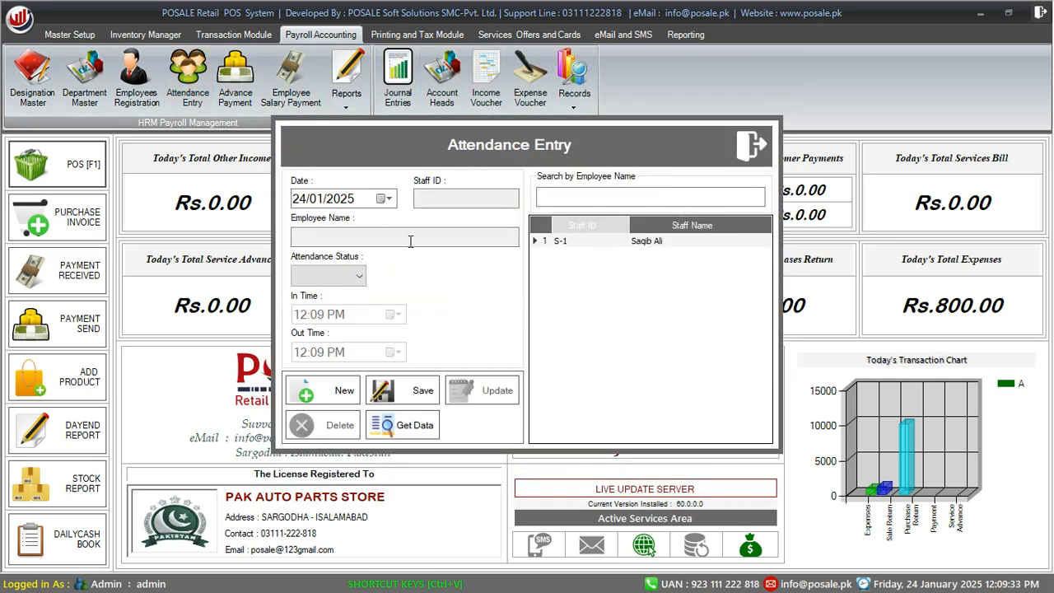
click(630, 249)
click(412, 426)
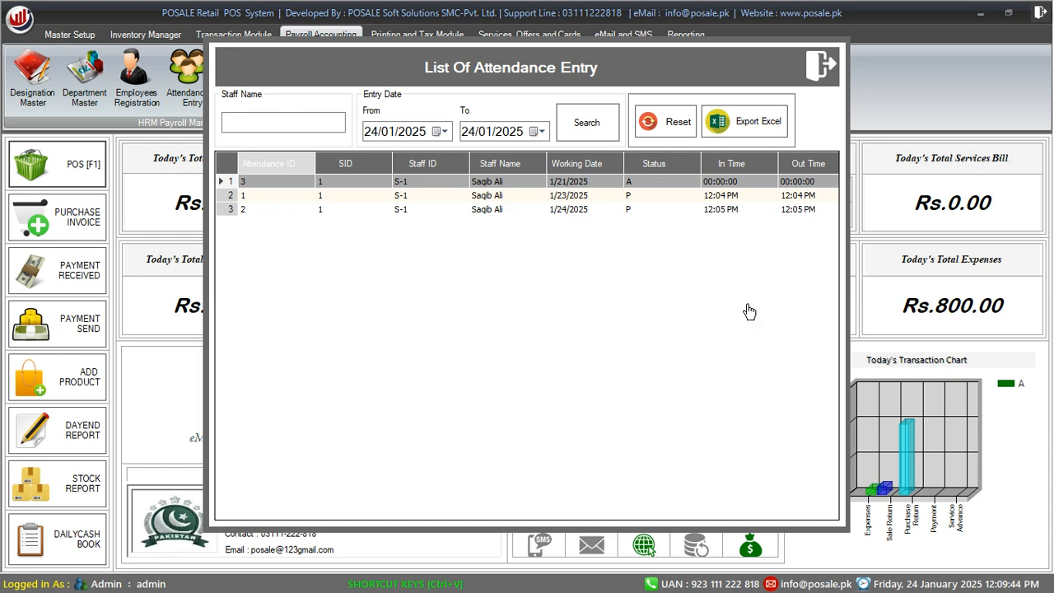
click(821, 65)
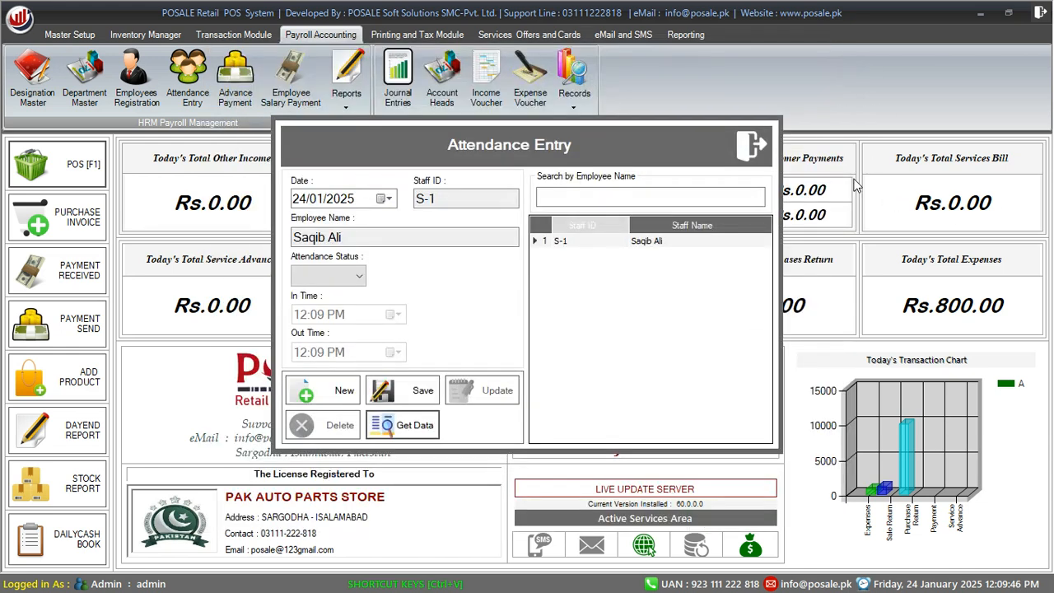
Step: Check the attendance status options available for the employee and close Attendance Entry without saving
click(634, 243)
click(349, 280)
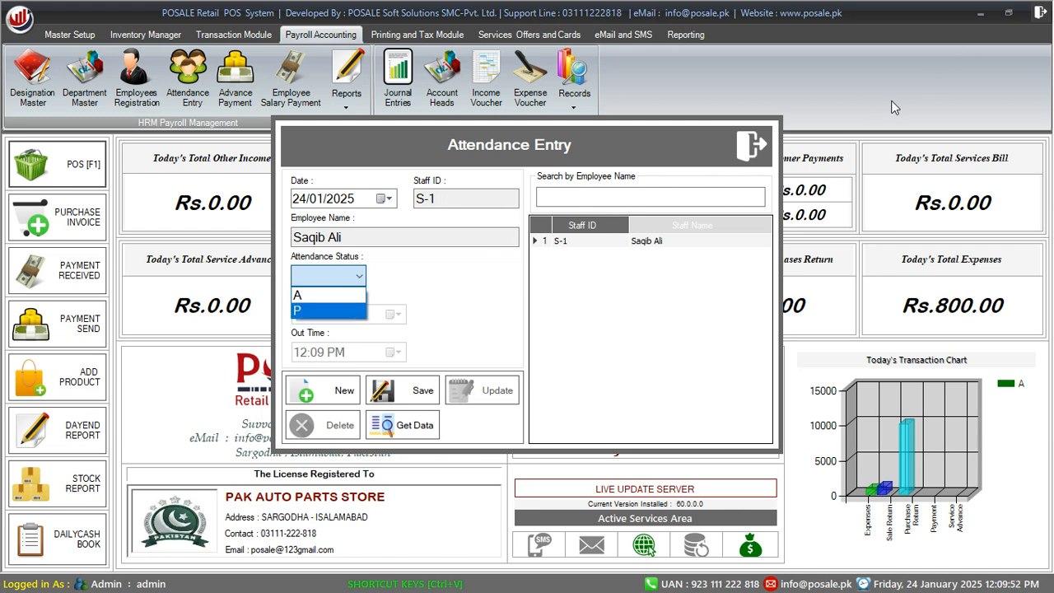
click(757, 147)
click(758, 147)
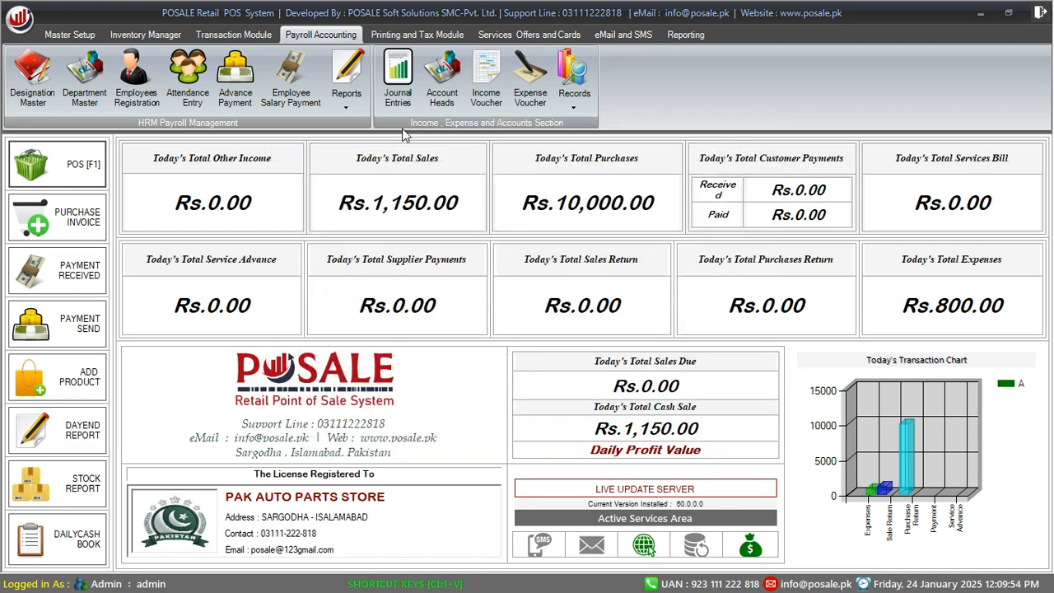
Step: Record and save an advance payment of 200 for the employee dated 24/01/2025, and close the entry form
click(235, 73)
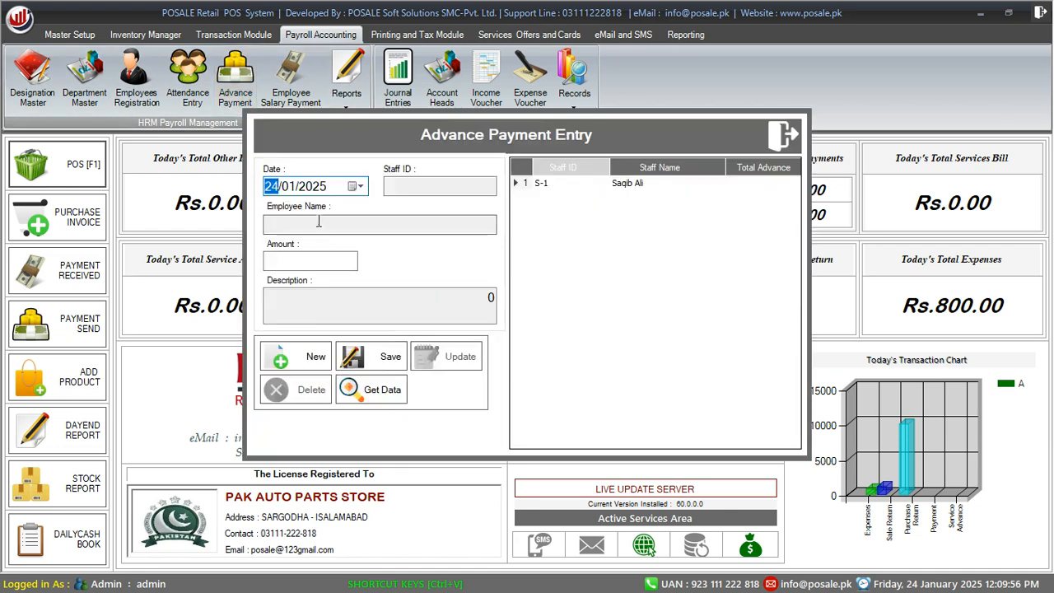
click(557, 186)
click(335, 259)
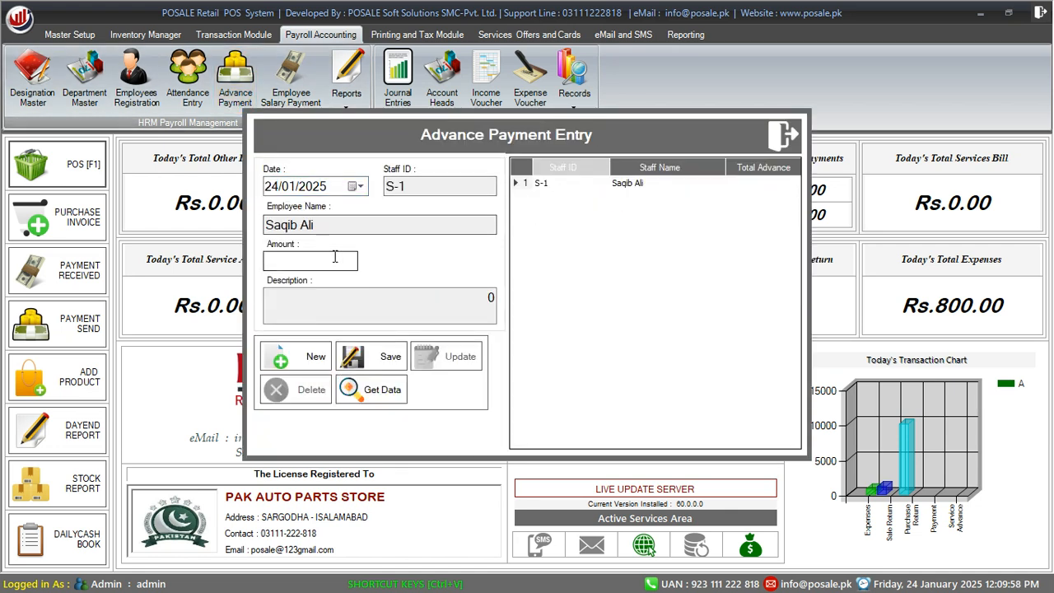
text(200)
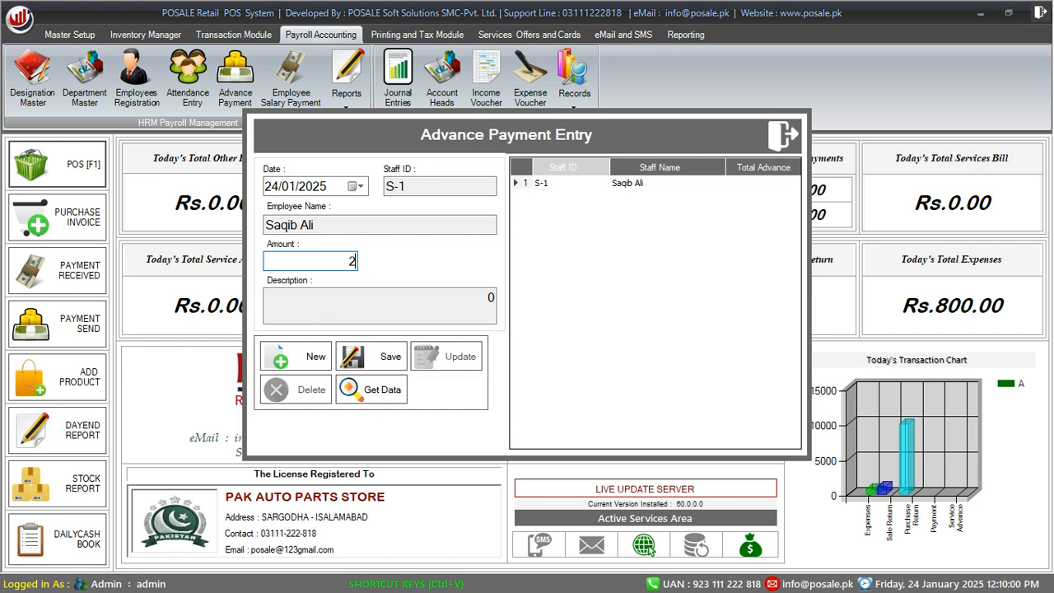
click(382, 363)
click(560, 348)
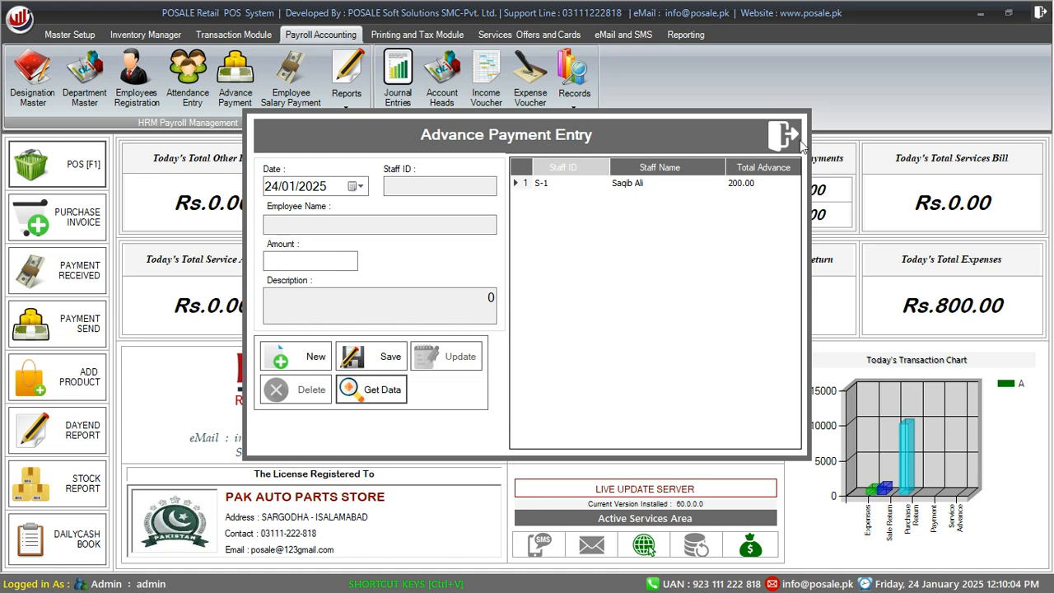
click(783, 140)
Step: Calculate the employee's January 2025 salary in Employee Salary Payment Entry for the date range 20/01/2025 to 24/01/2025
click(291, 82)
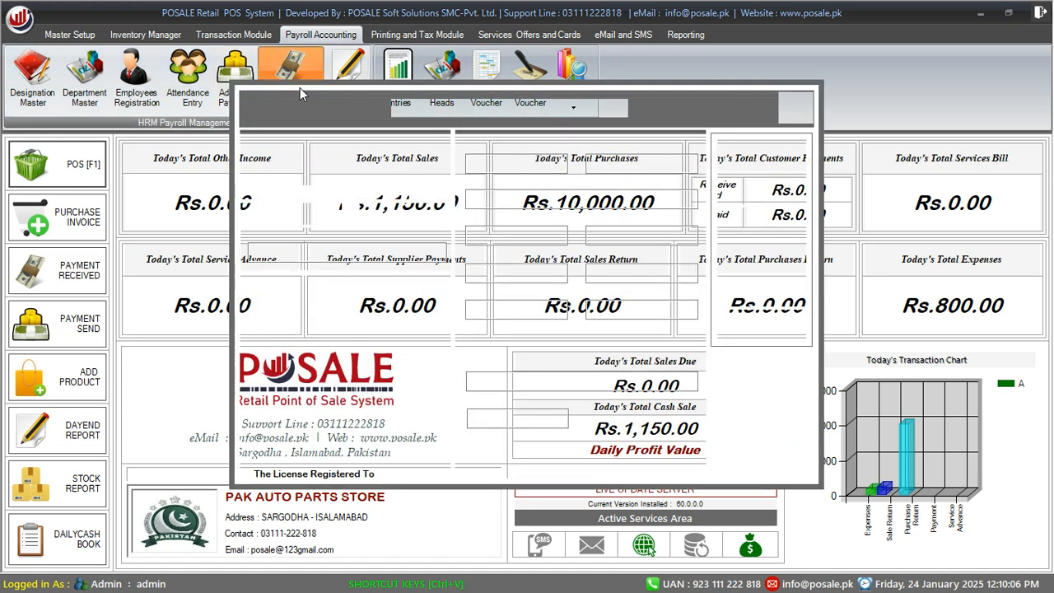
click(253, 168)
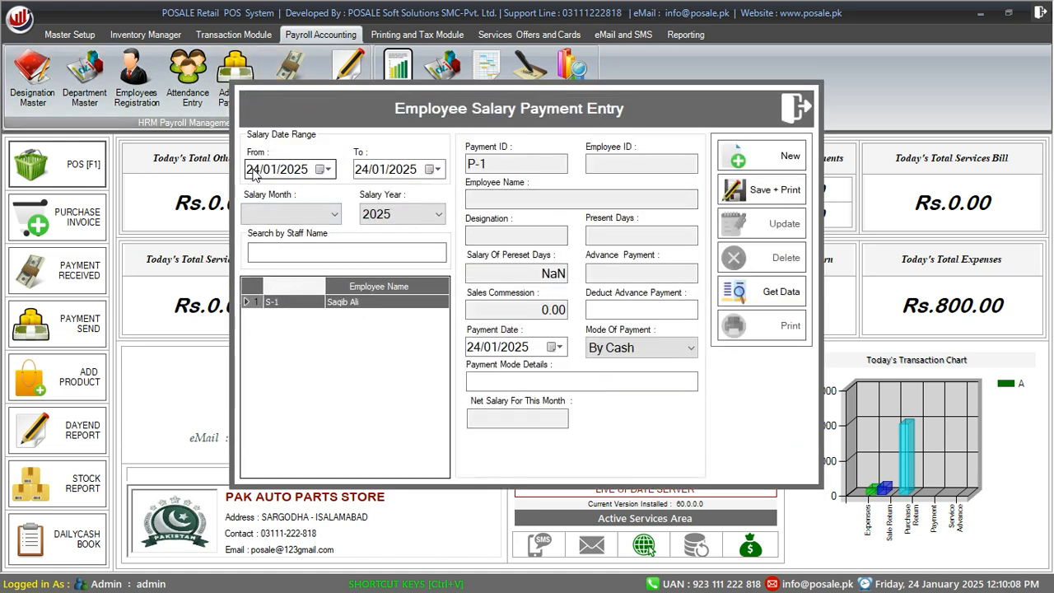
text(20)
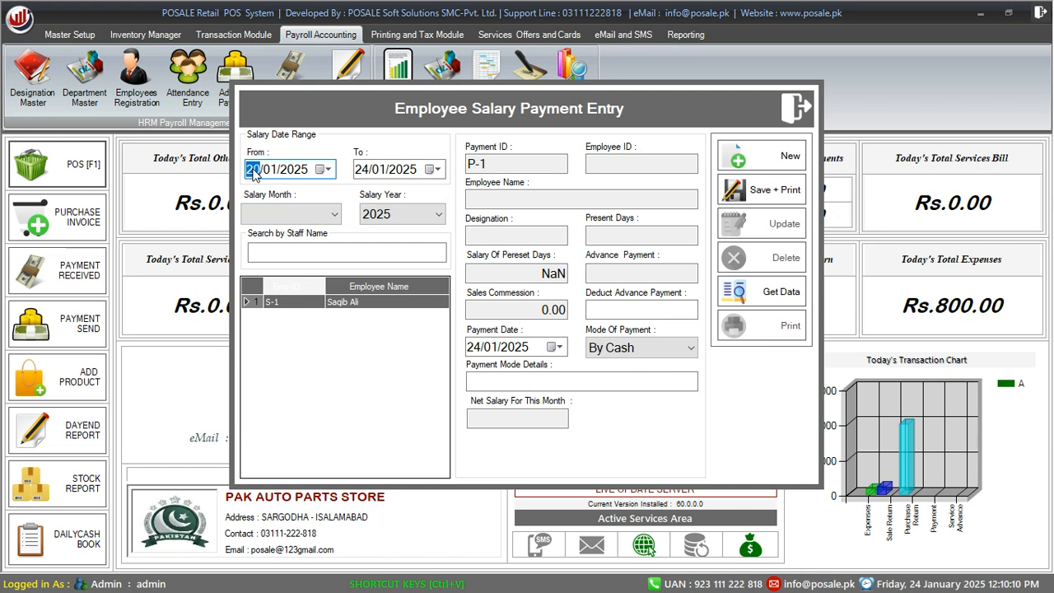
click(330, 214)
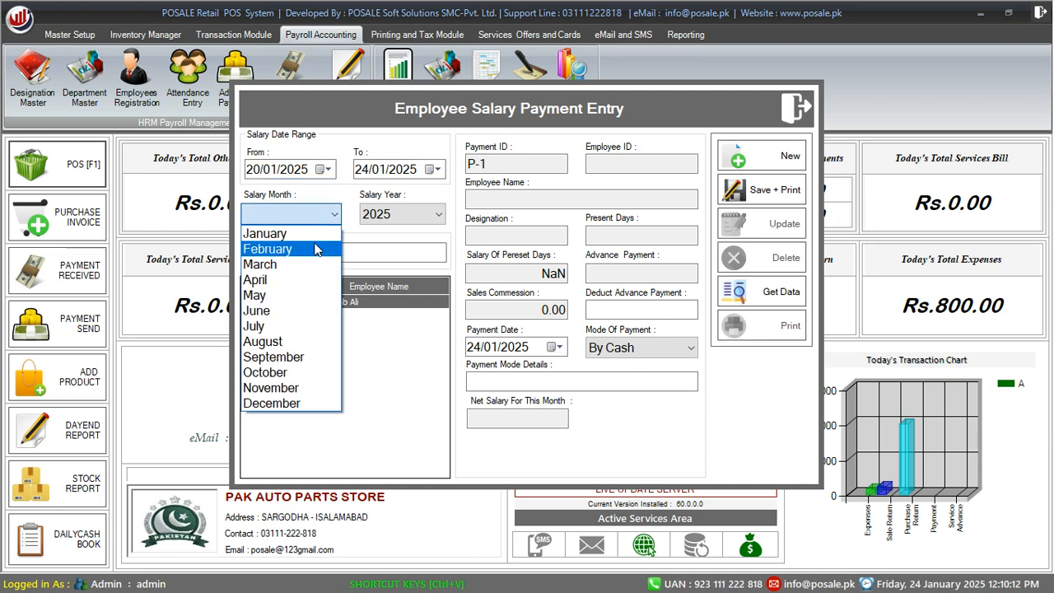
click(265, 233)
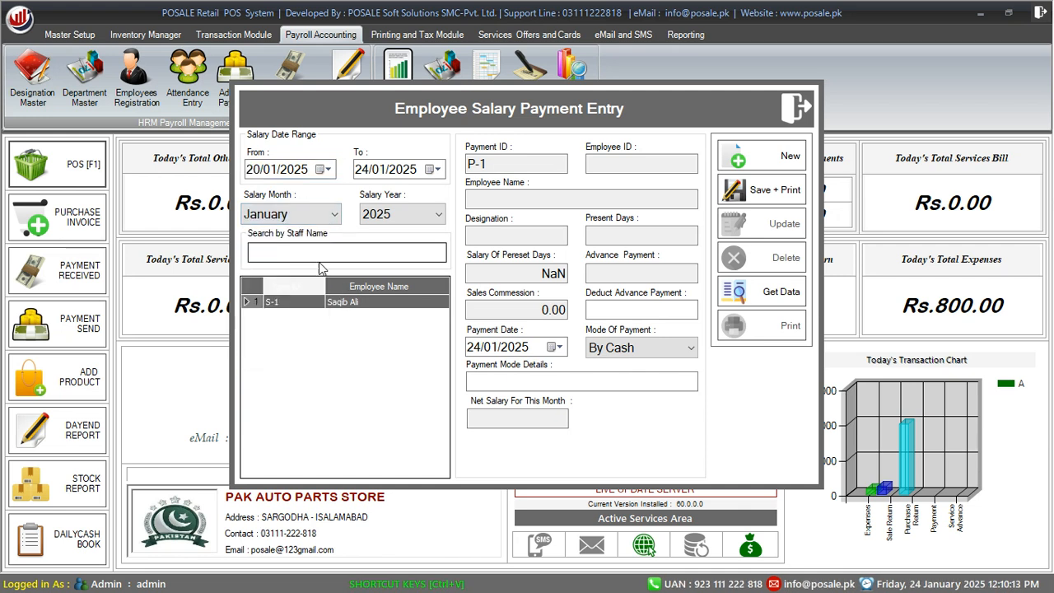
click(294, 310)
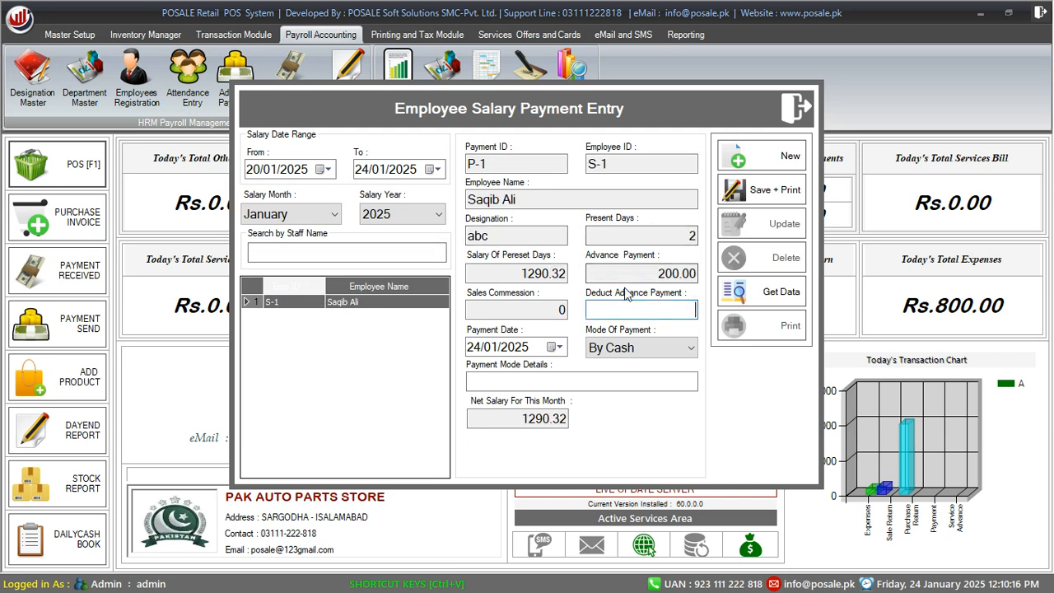
Step: Examine the employee's advance payment, advance deduction and net salary fields, and close the salary entry without saving
drag(643, 275, 701, 275)
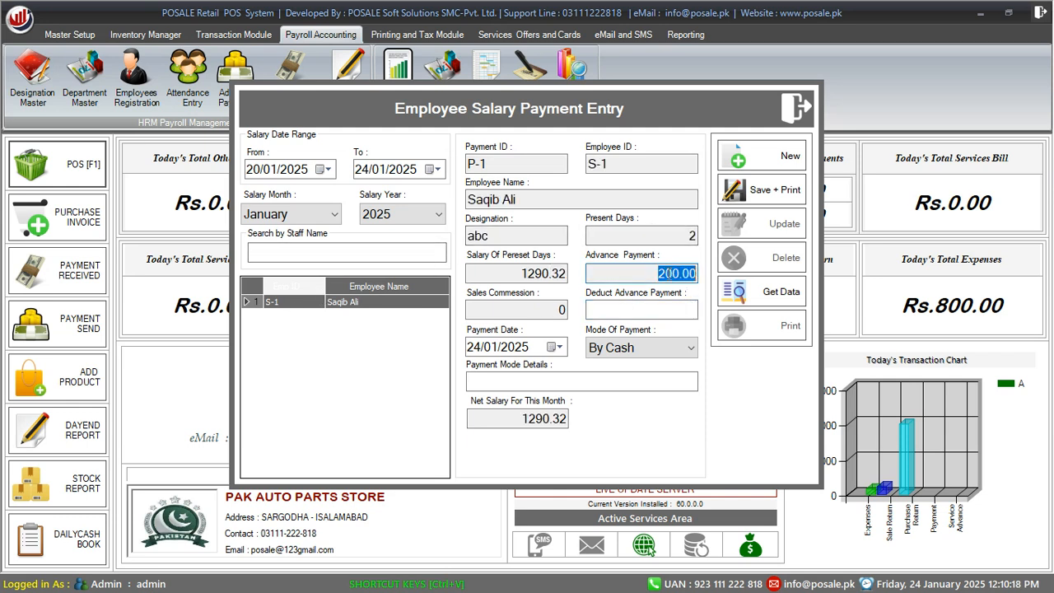
click(656, 311)
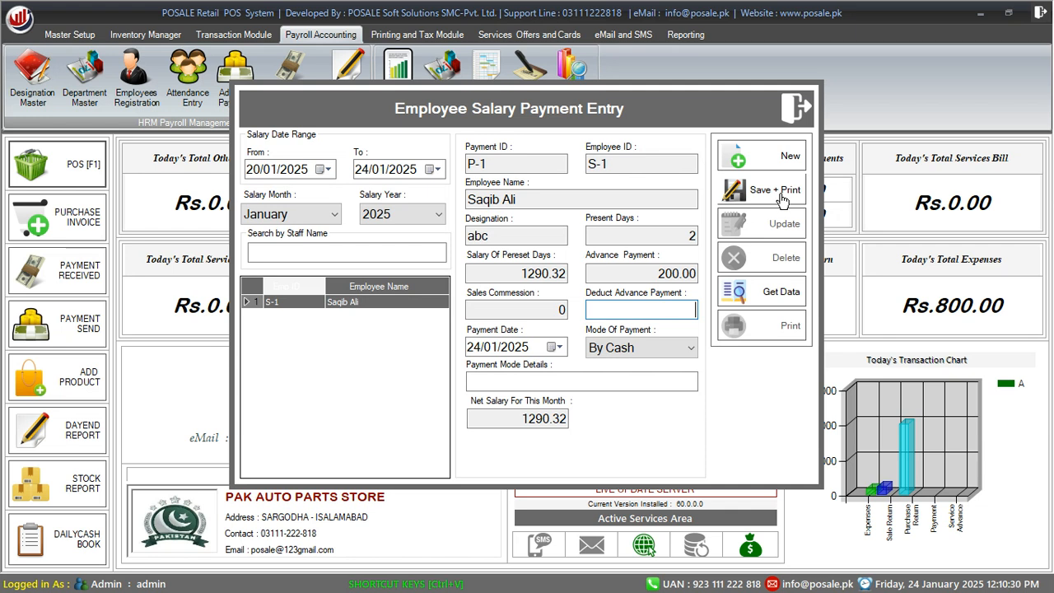
drag(520, 418, 566, 420)
click(554, 419)
double_click(554, 420)
double_click(554, 420)
double_click(554, 420)
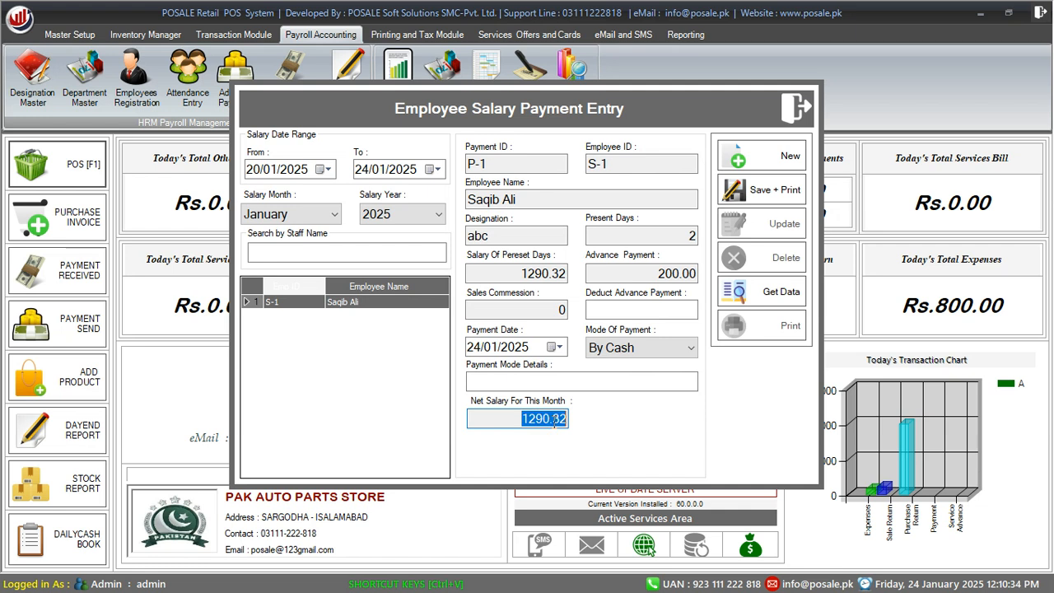
click(796, 107)
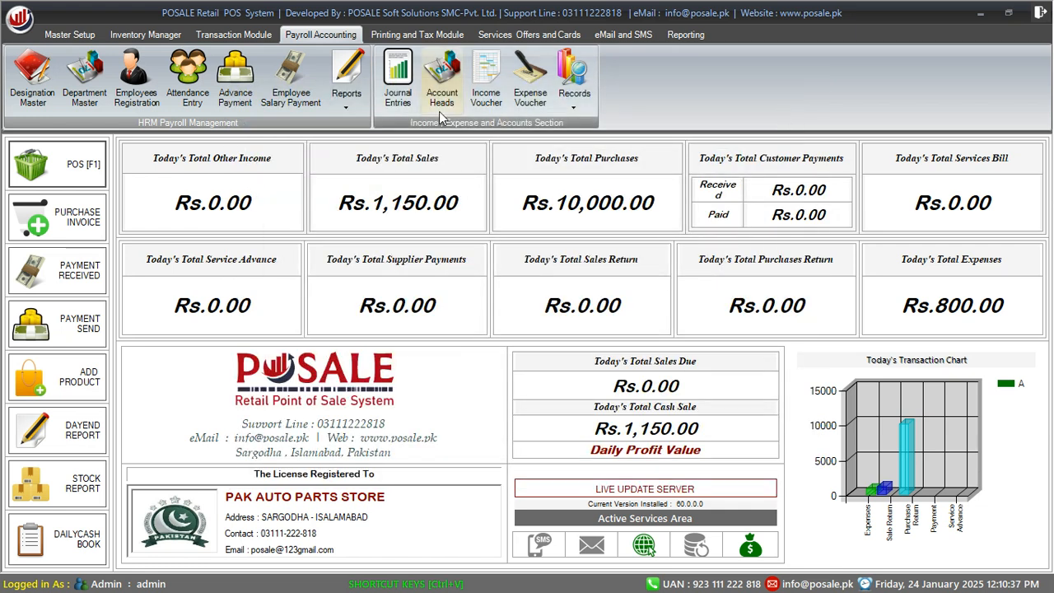
Step: Look over the available payroll reports and the Income Voucher Entry form, closing the form without an entry
click(346, 107)
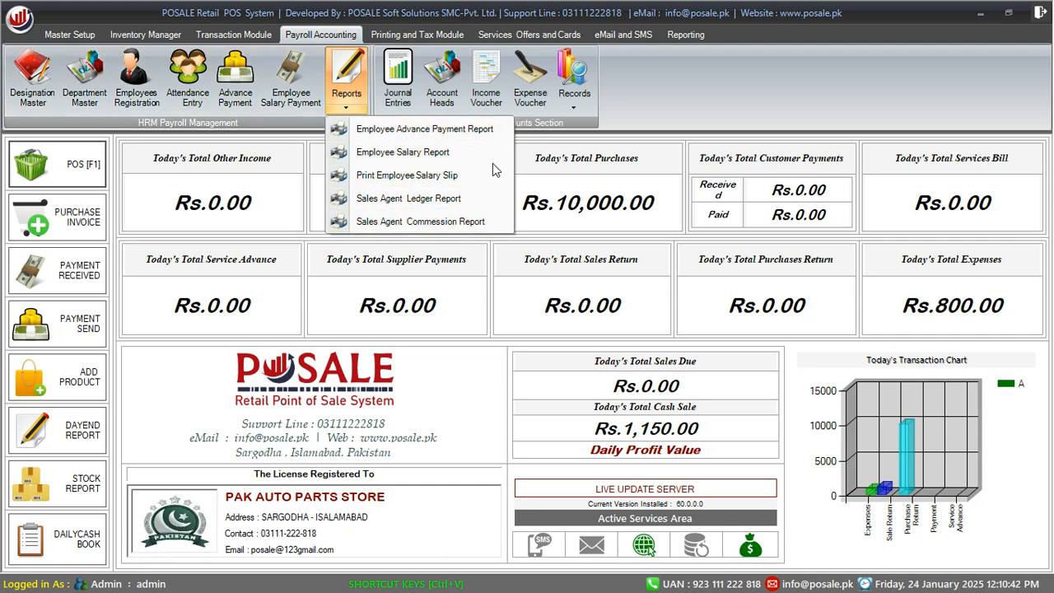
click(550, 158)
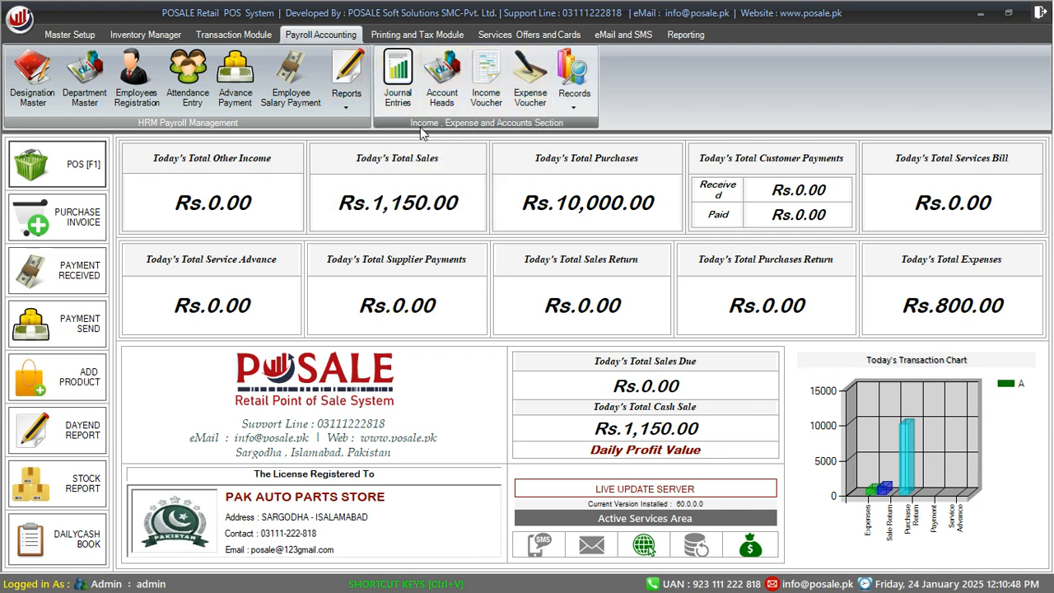
click(486, 81)
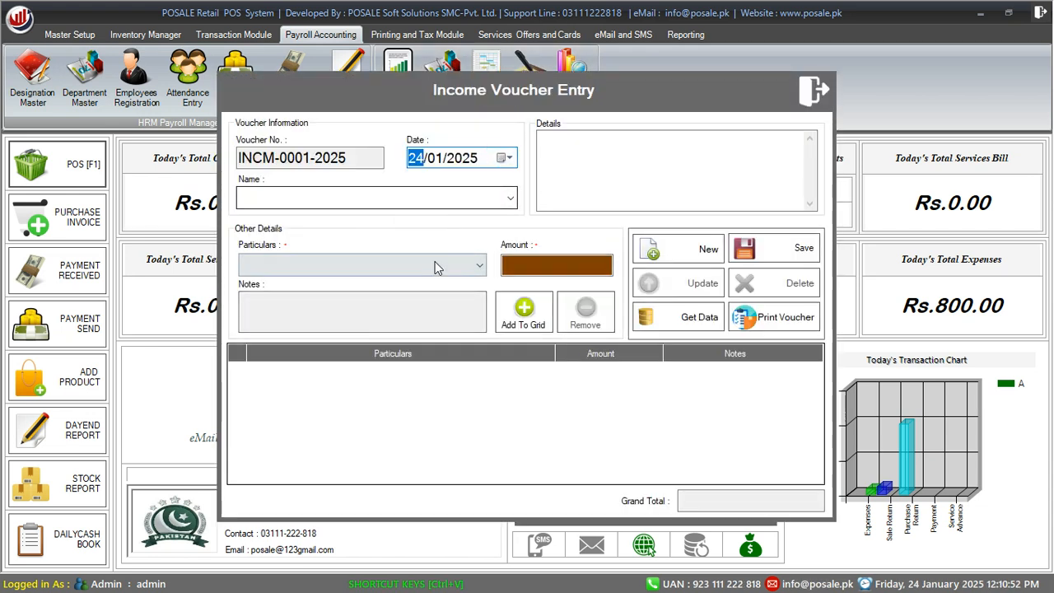
click(813, 90)
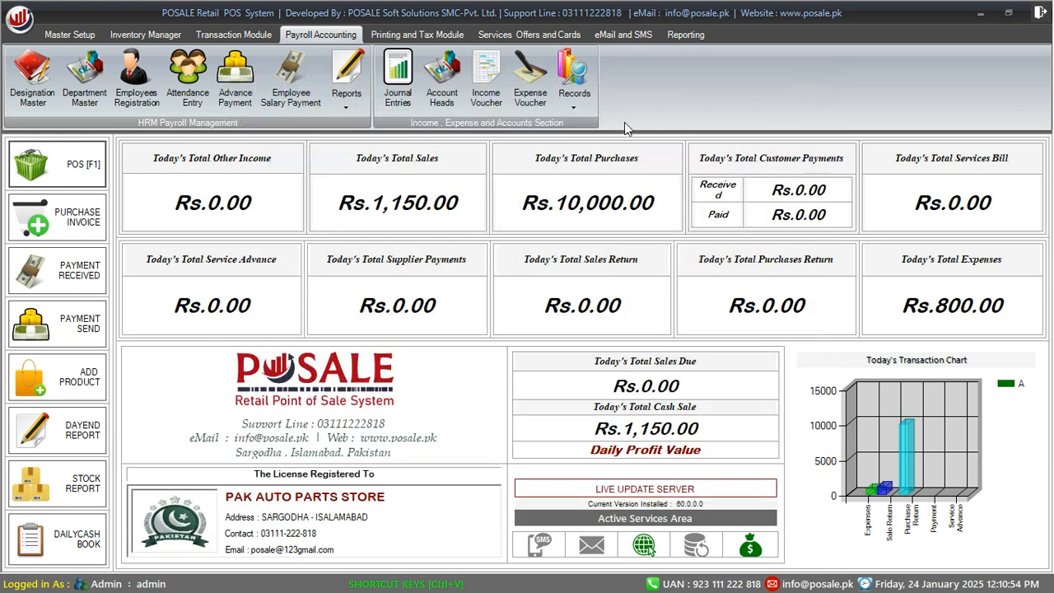
Step: Look over the Account Head form and its available account groups, closing the form without adding a head
click(444, 107)
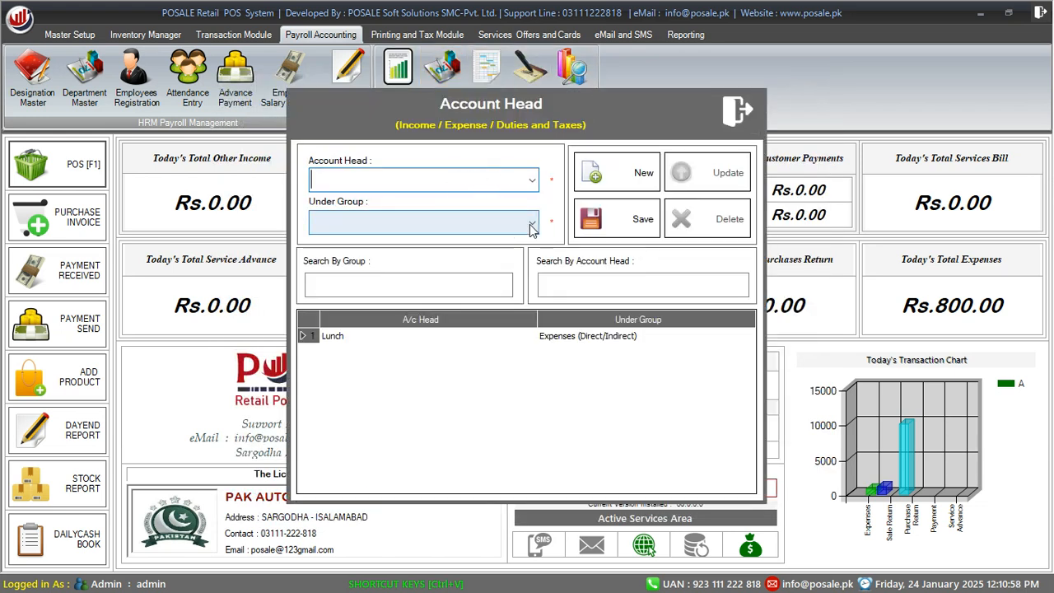
click(527, 223)
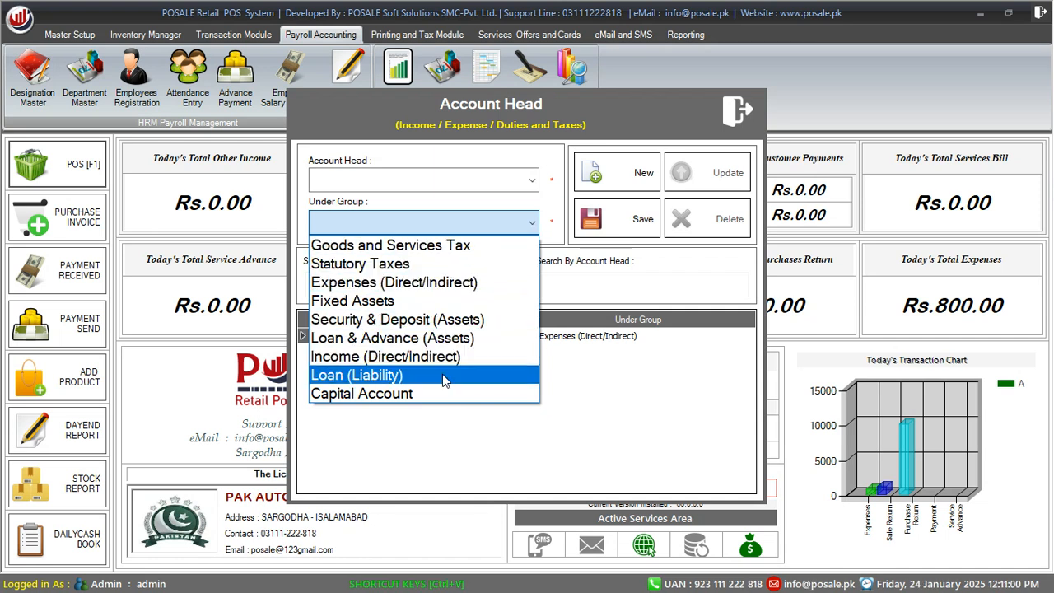
click(573, 420)
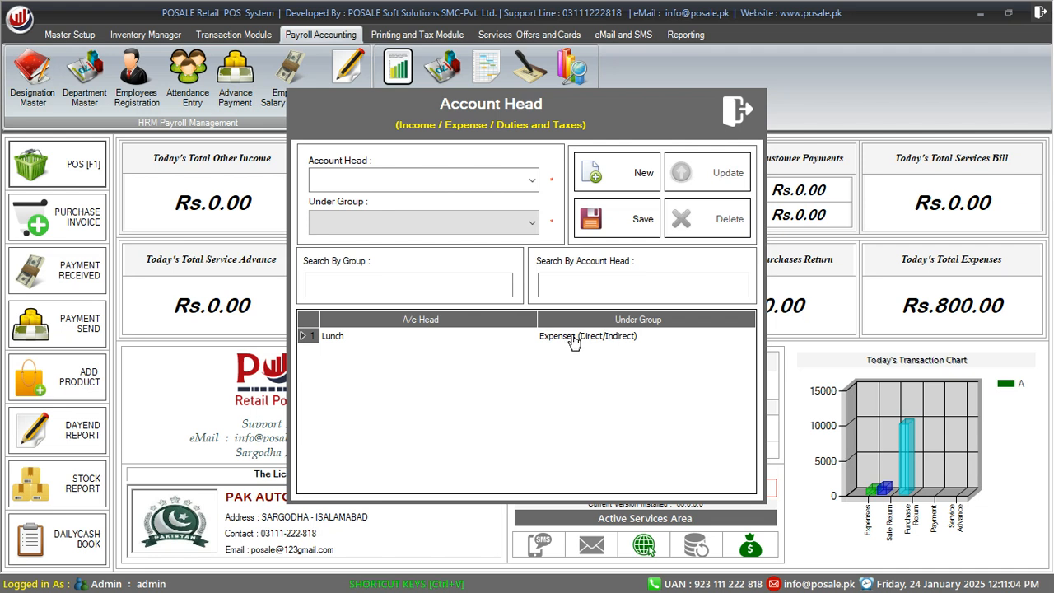
click(735, 123)
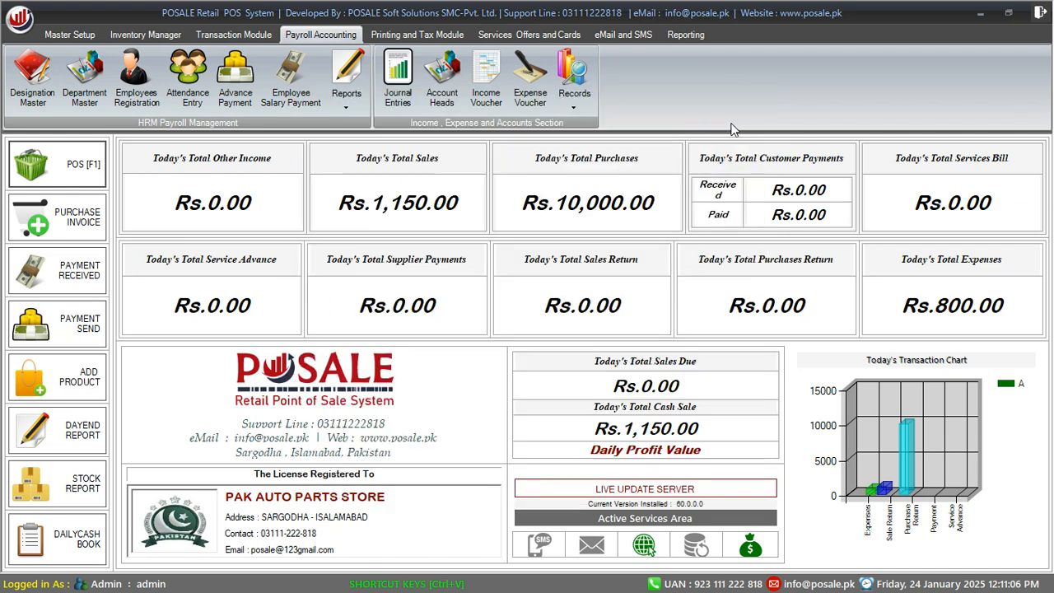
Step: In a new expense voucher, look over the available expense names and select Lunch as the particulars
click(537, 89)
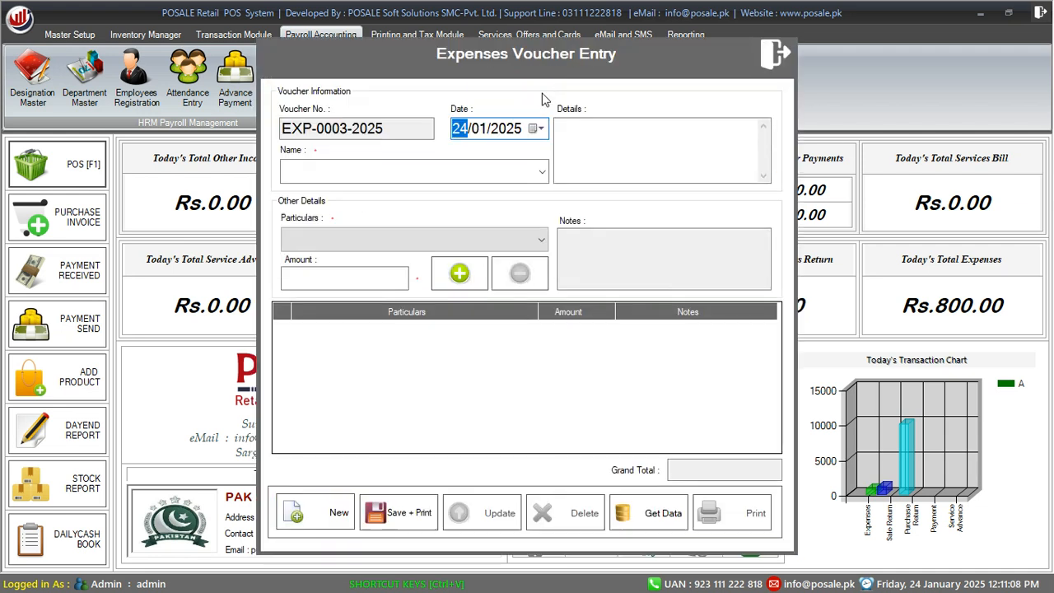
click(540, 173)
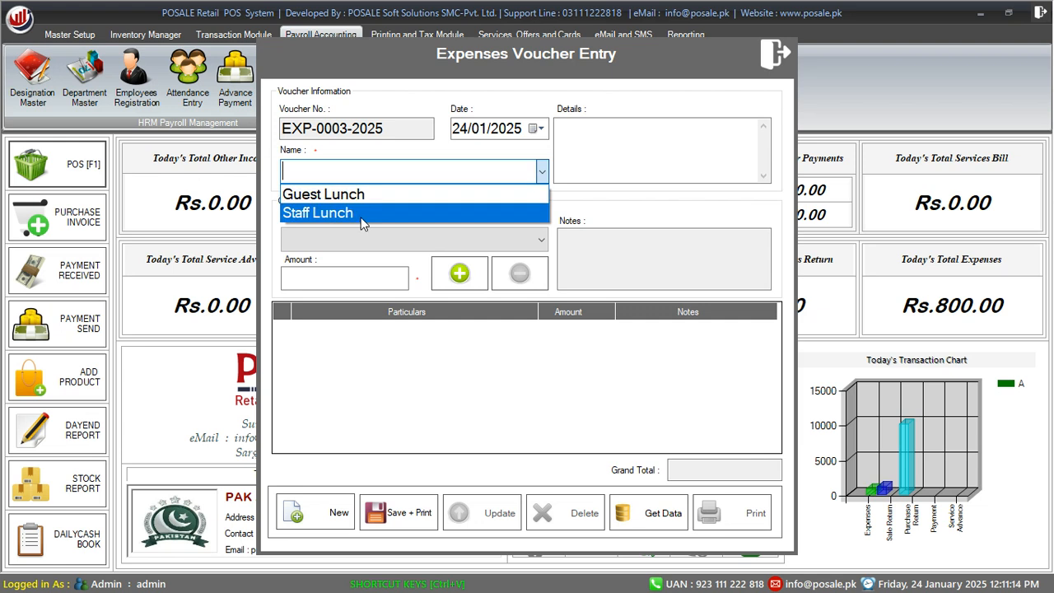
click(392, 174)
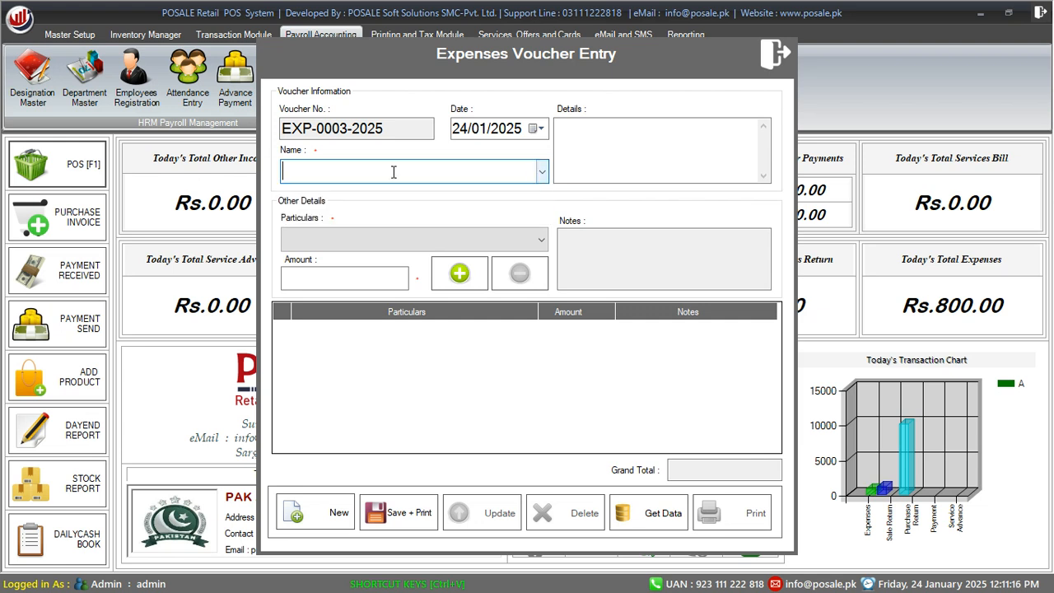
click(537, 243)
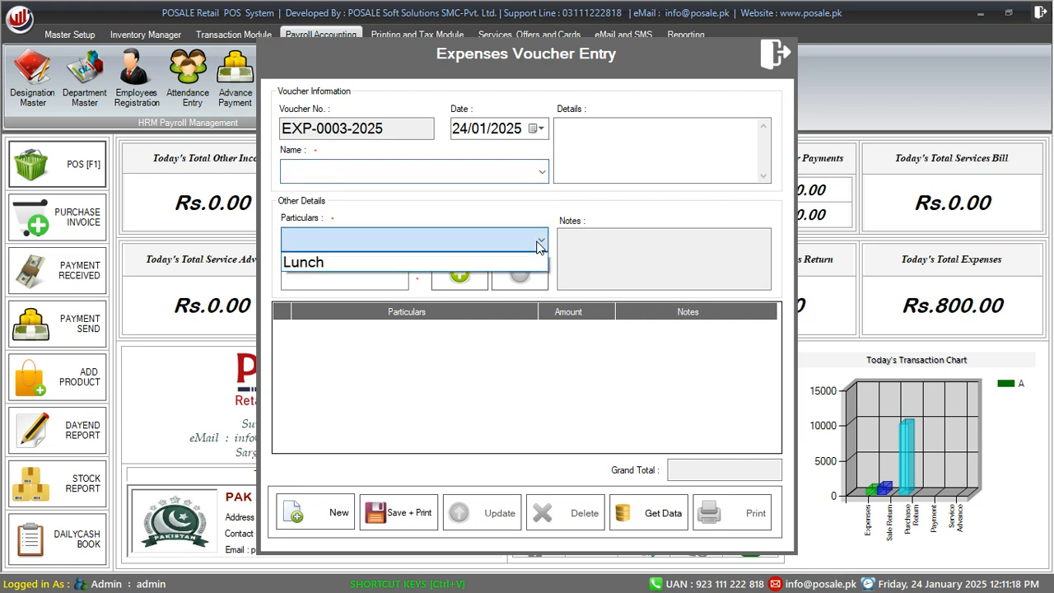
click(478, 263)
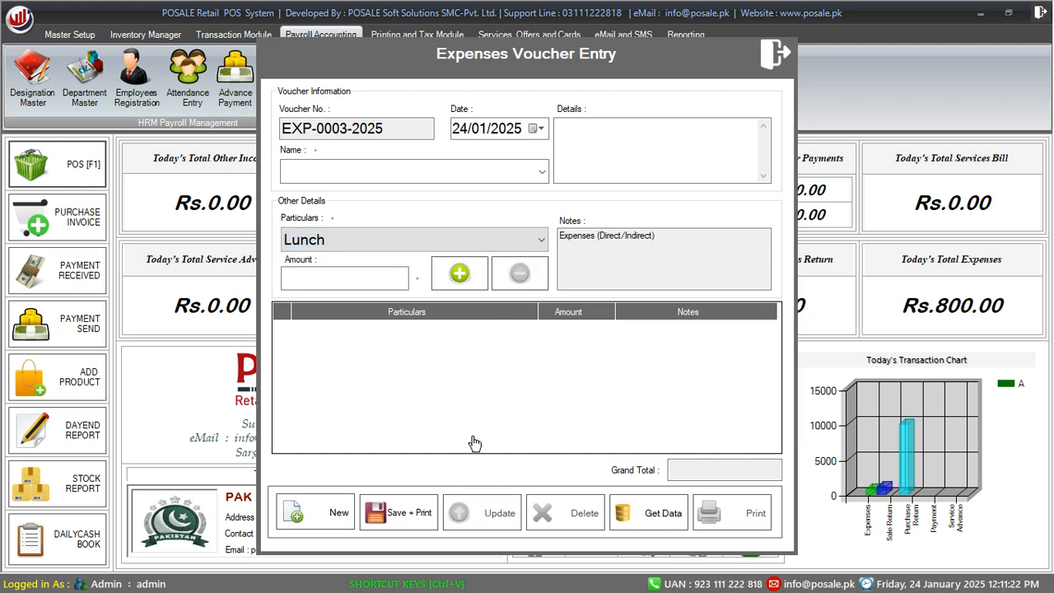
Step: Review the names and grand totals in the list of saved expense vouchers, and return to the voucher entry
click(671, 512)
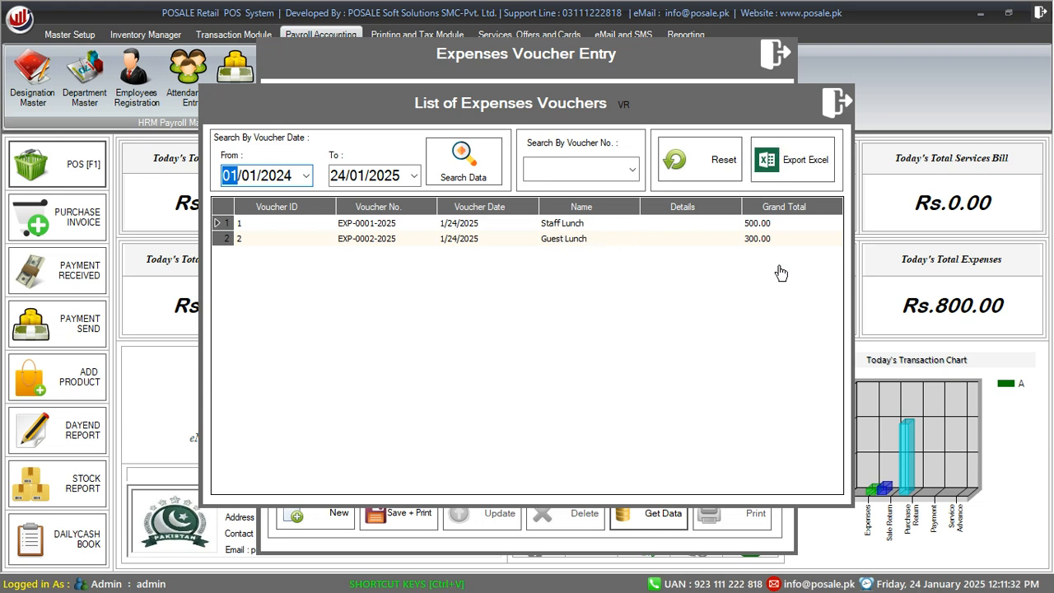
click(831, 107)
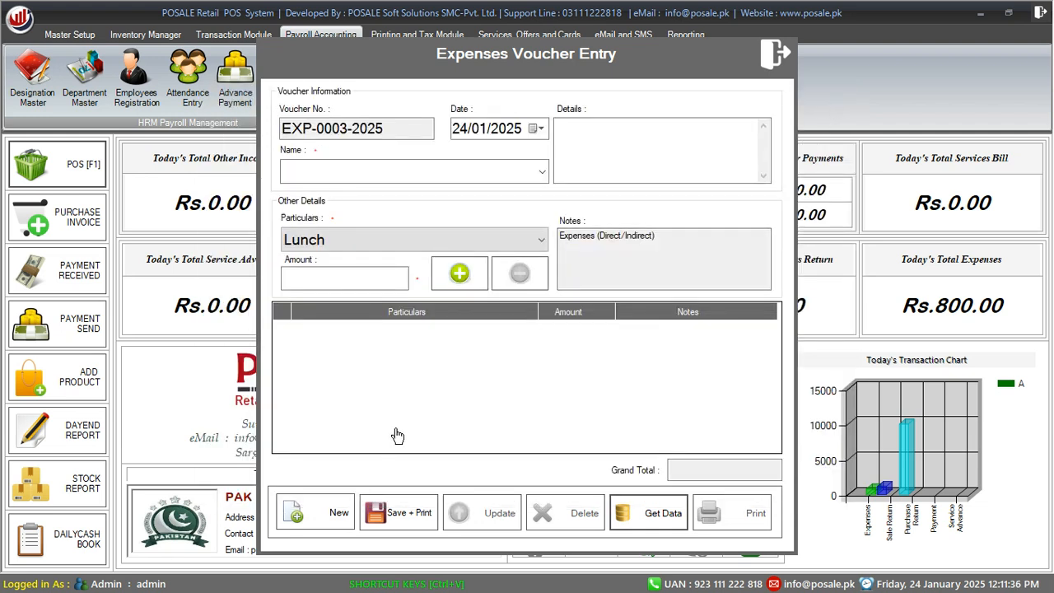